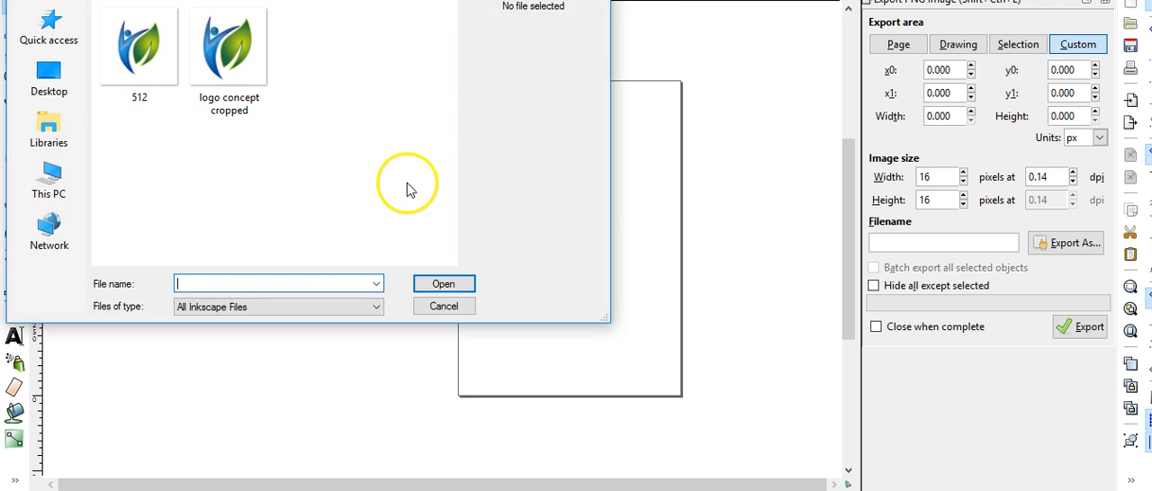
# Import the "logo concept cropped" image as an embedded bitmap with DPI from file and no special rendering mode
pyautogui.click(133, 50)
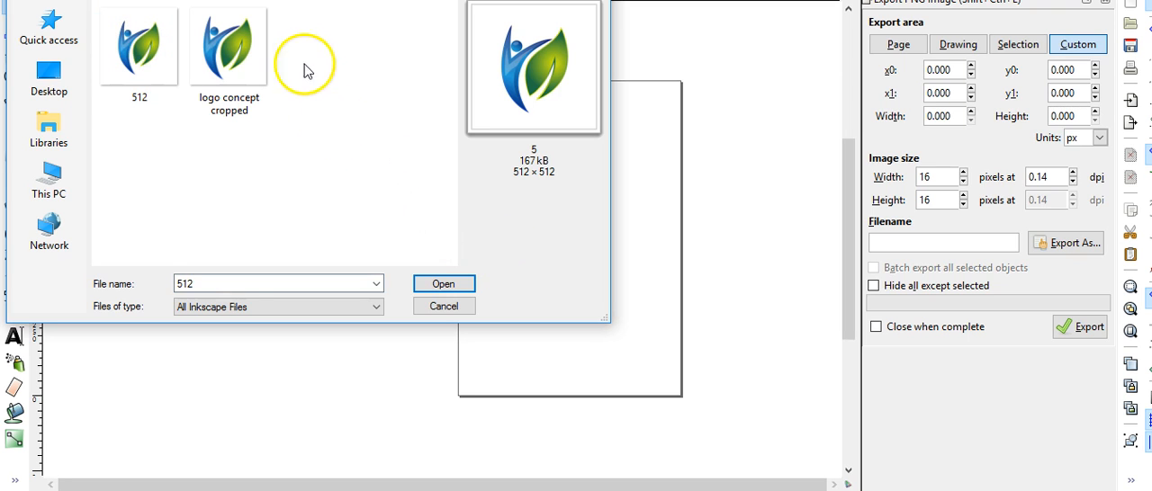
pyautogui.click(245, 55)
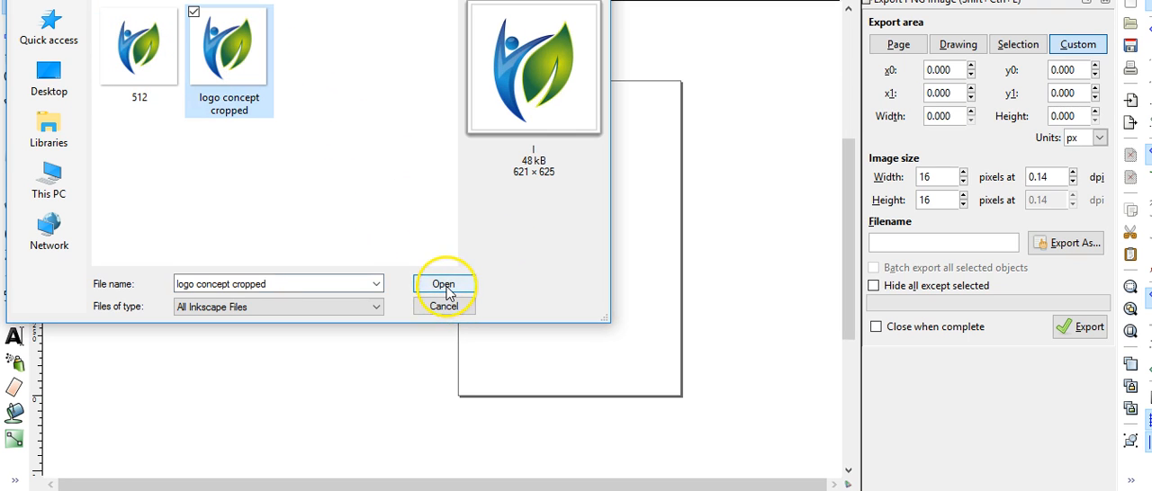
pyautogui.click(444, 285)
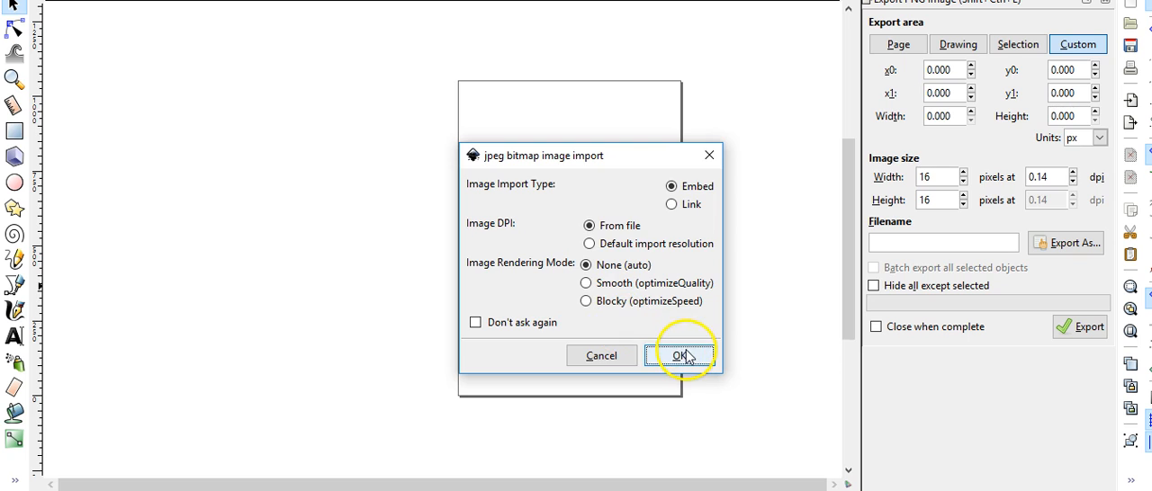
pyautogui.click(681, 356)
pyautogui.moveTo(677, 354); pyautogui.dragTo(485, 219)
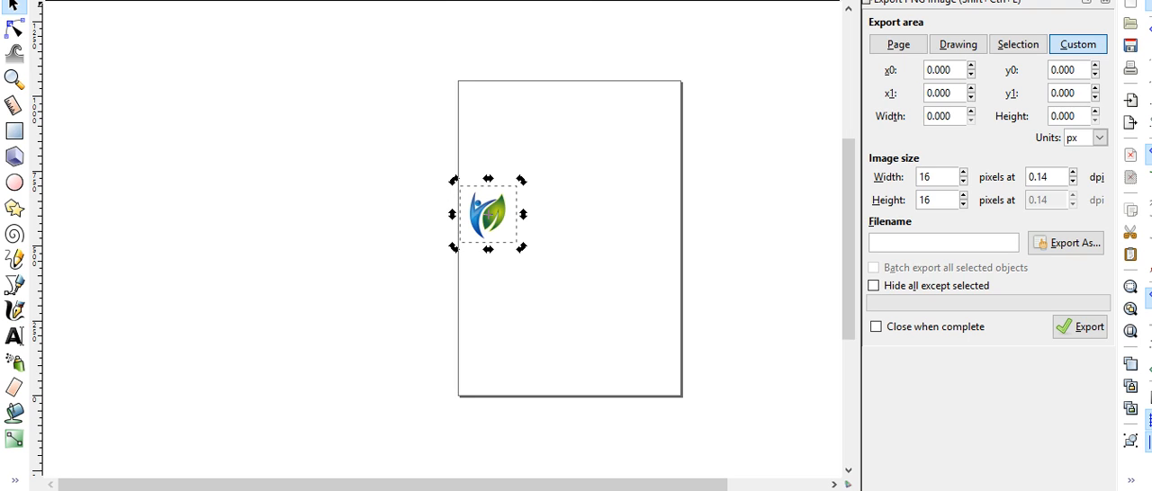
# Shrink the imported logo to about half its width and half its height
pyautogui.click(580, 92)
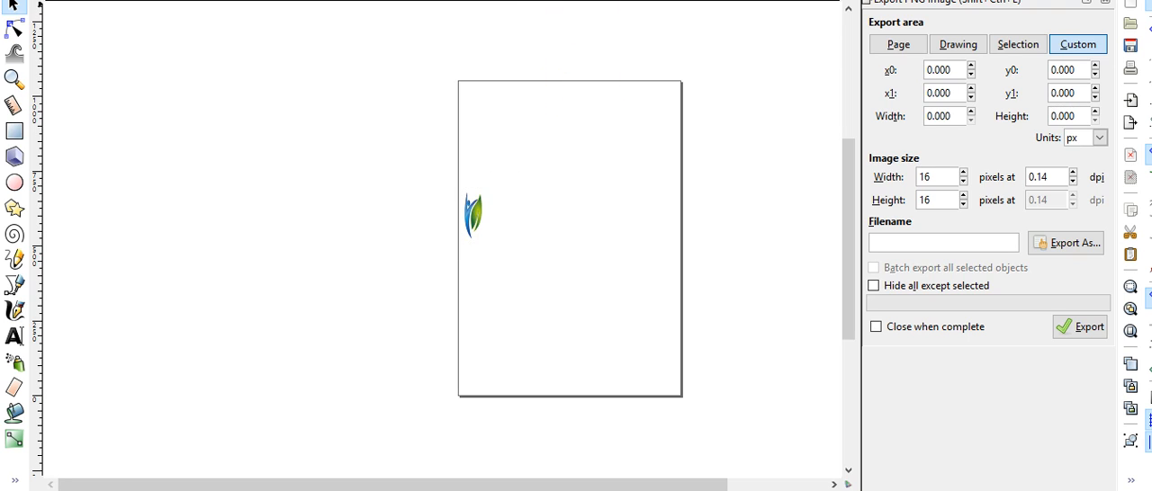
pyautogui.click(467, 214)
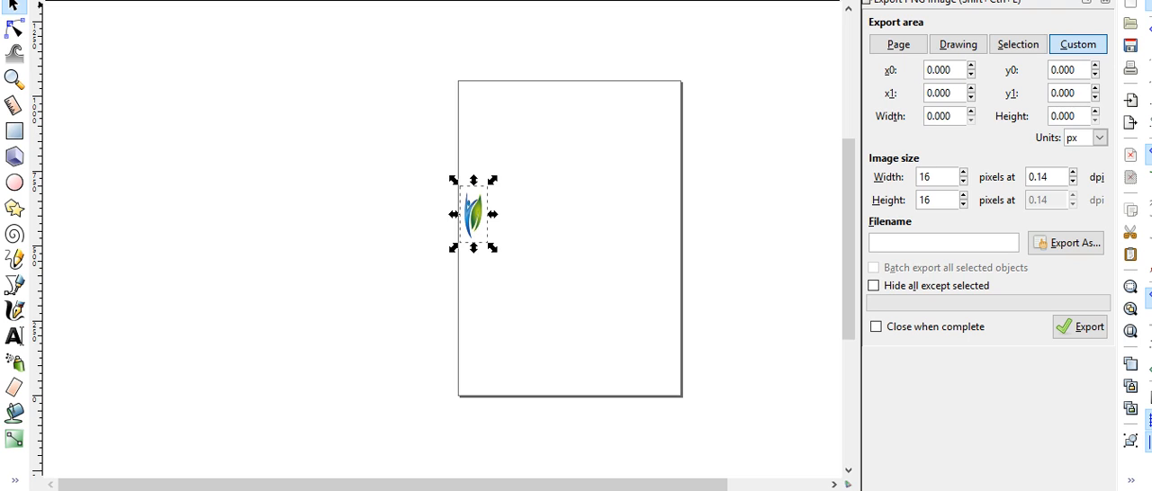
pyautogui.press('Return')
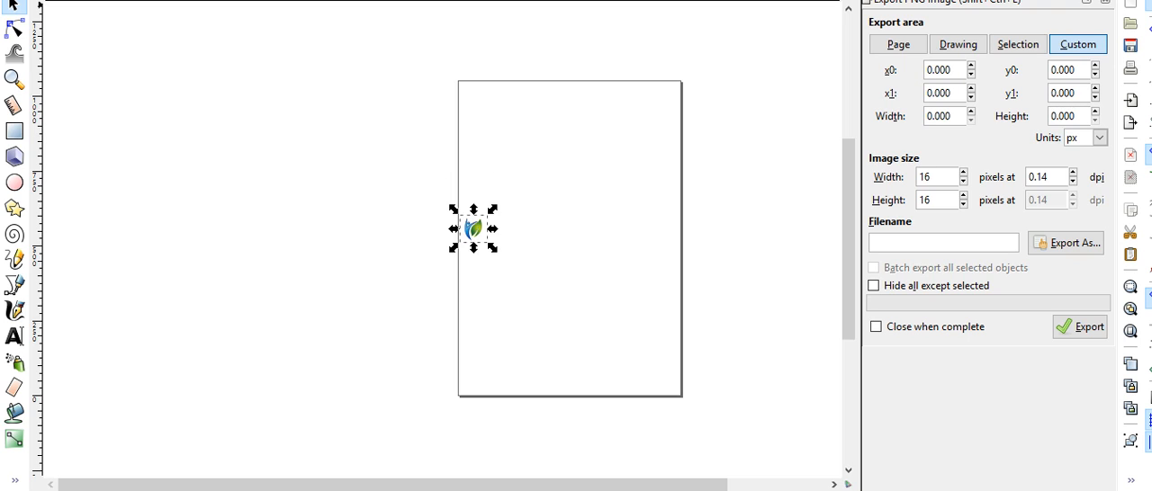
pyautogui.click(611, 300)
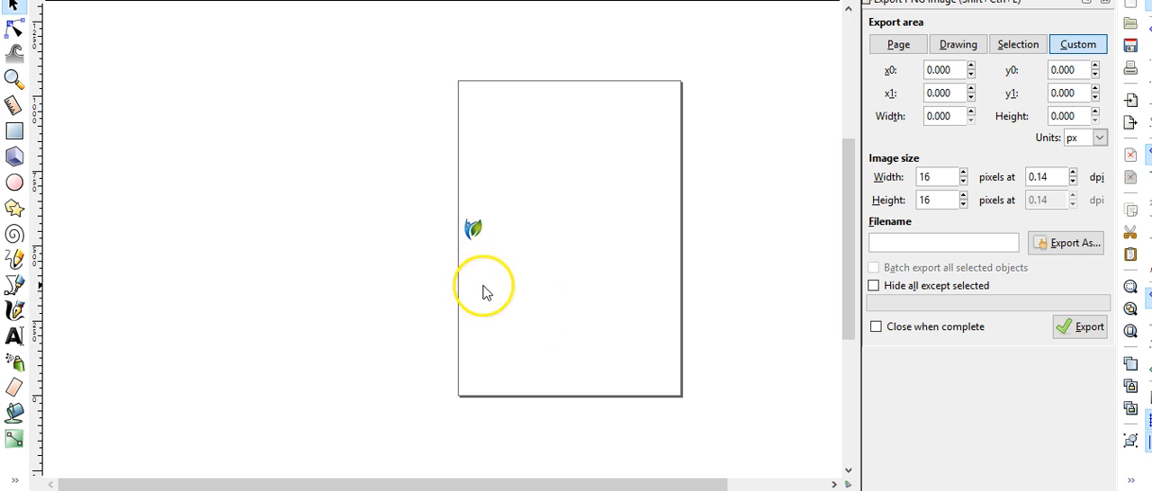
pyautogui.click(474, 230)
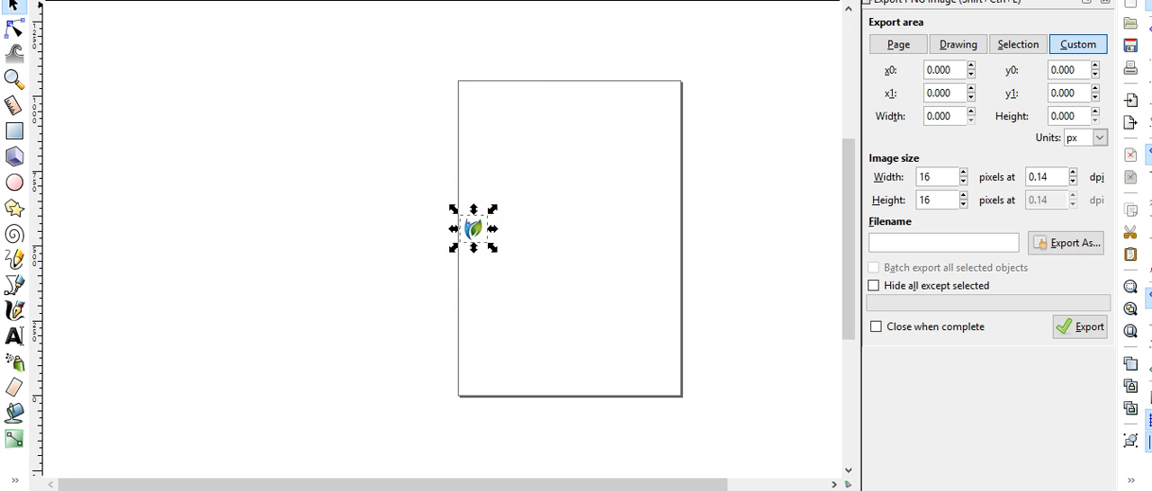
pyautogui.click(652, 326)
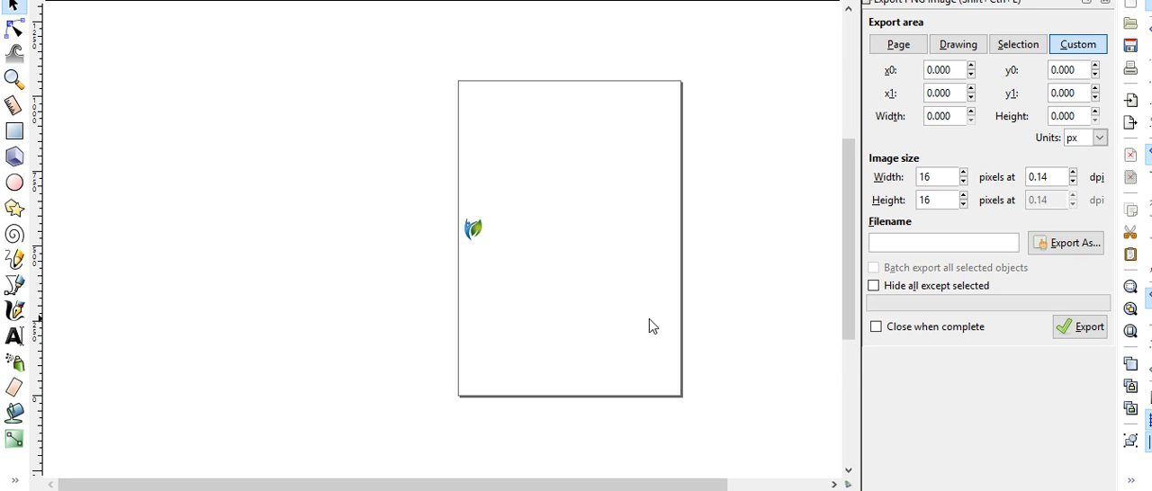
# Move the logo outward so it sits just beyond the page's left edge
pyautogui.press('-')
pyautogui.press('+')
pyautogui.press('+')
pyautogui.press('+')
pyautogui.press('+')
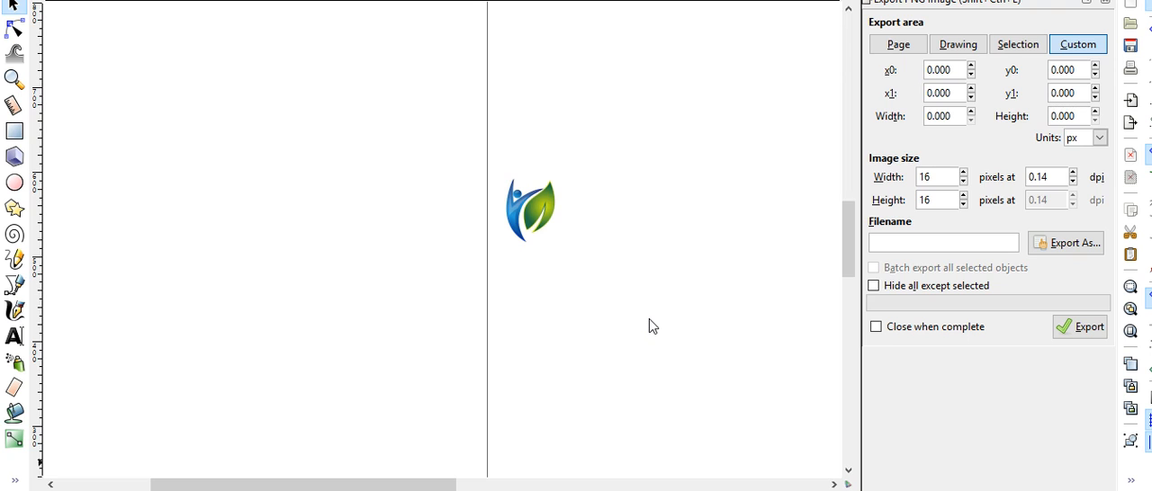
pyautogui.click(520, 202)
pyautogui.moveTo(519, 202); pyautogui.dragTo(400, 213)
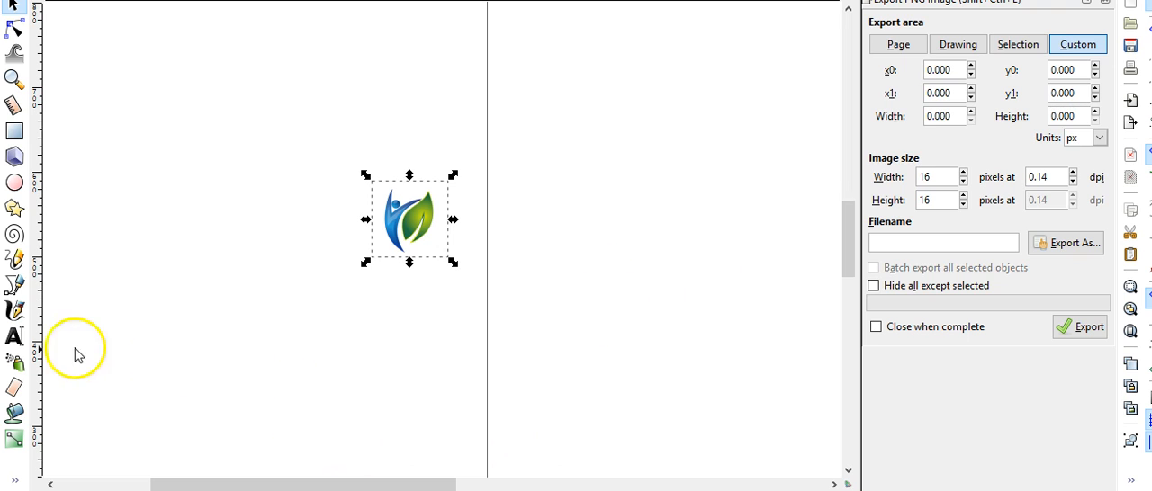
# Add a text object reading "About" to the right of the logo
pyautogui.click(15, 336)
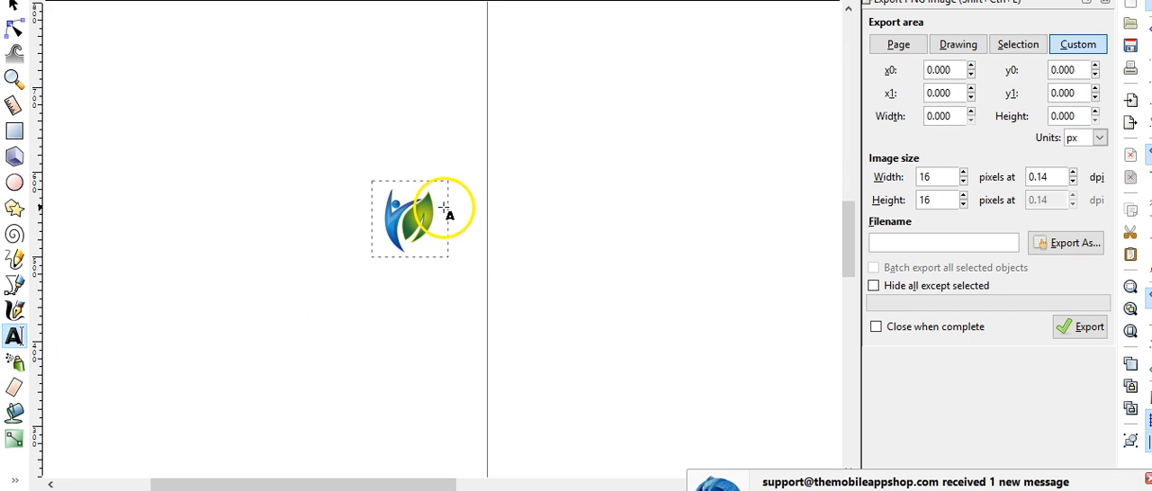
pyautogui.moveTo(448, 205); pyautogui.dragTo(765, 241)
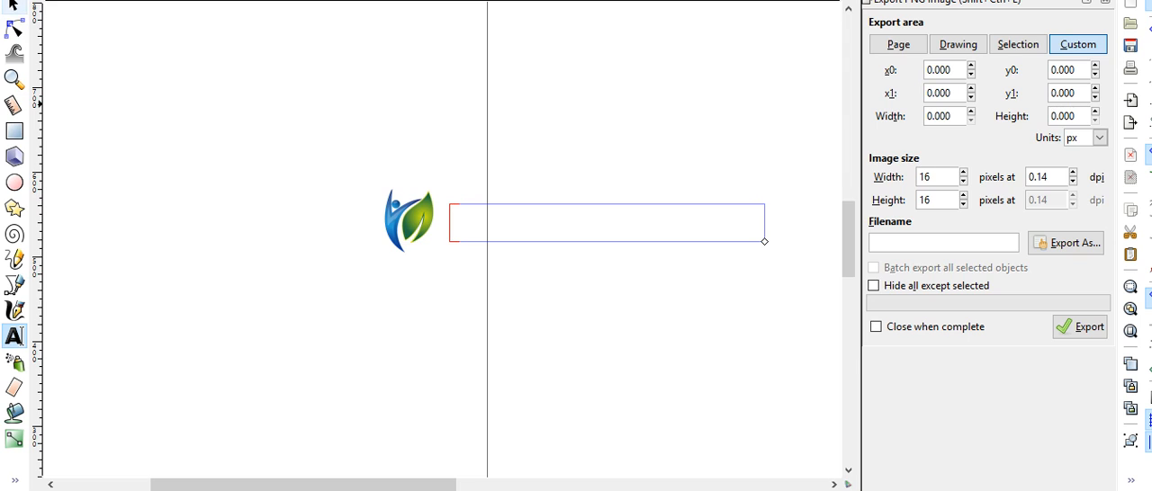
pyautogui.click(493, 216)
pyautogui.click(464, 226)
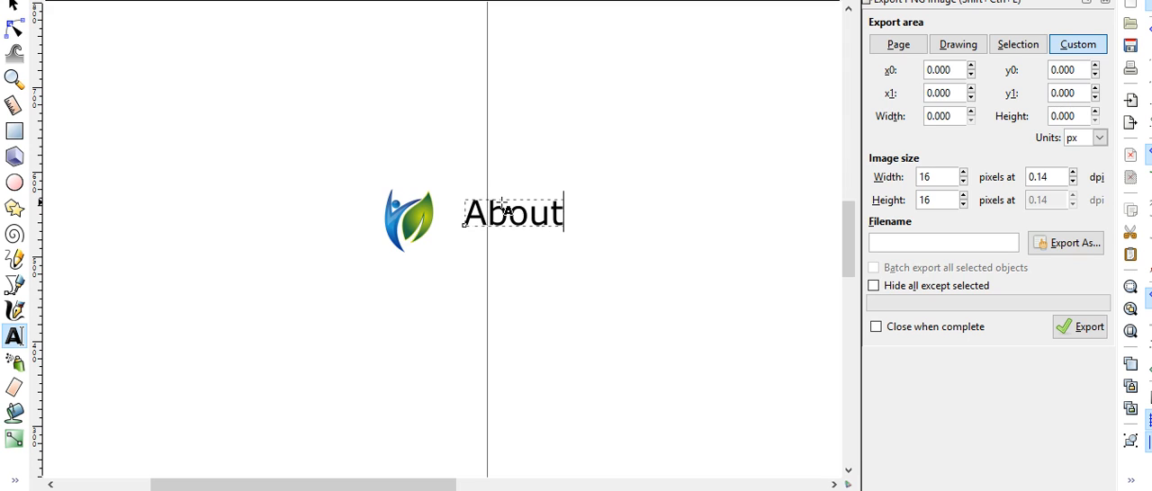
# Move the "About" text close beside the logo and colour it blue
pyautogui.click(12, 7)
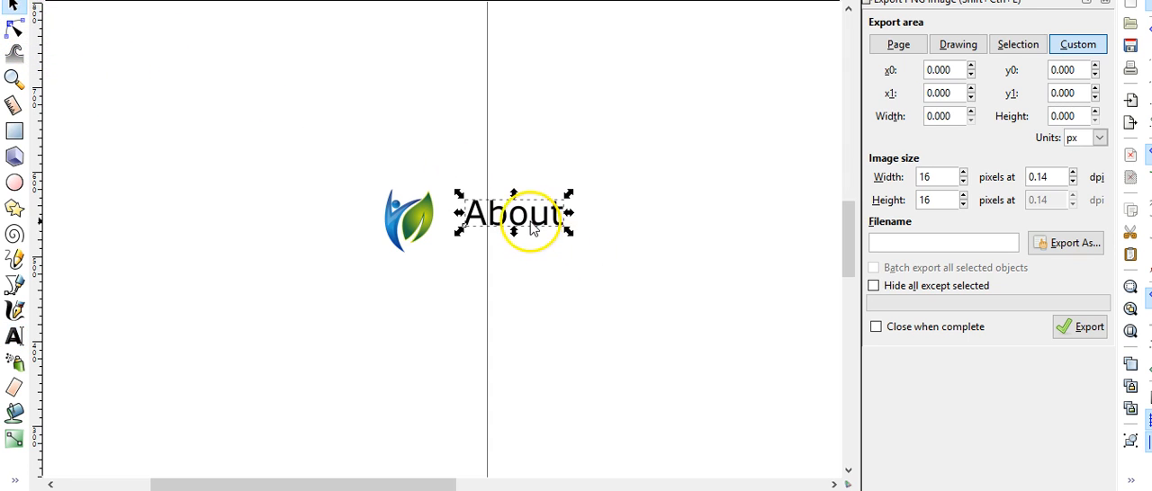
pyautogui.moveTo(517, 230); pyautogui.dragTo(494, 234)
pyautogui.click(473, 309)
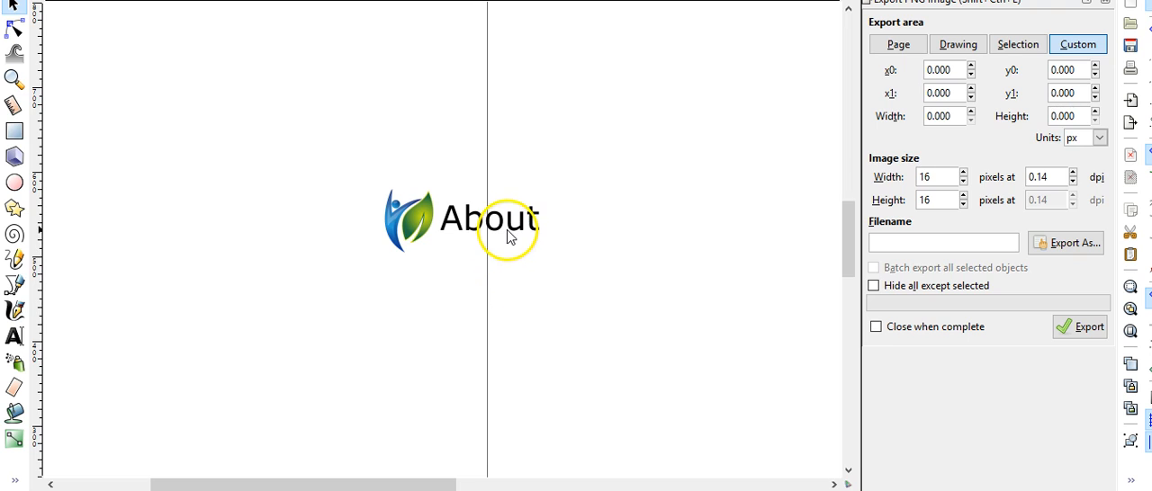
pyautogui.click(474, 220)
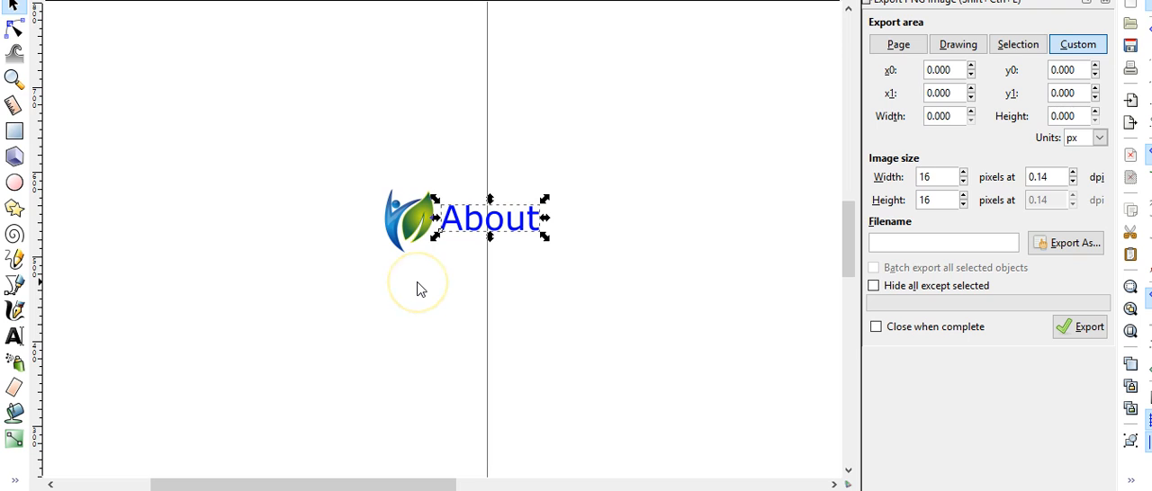
pyautogui.click(457, 327)
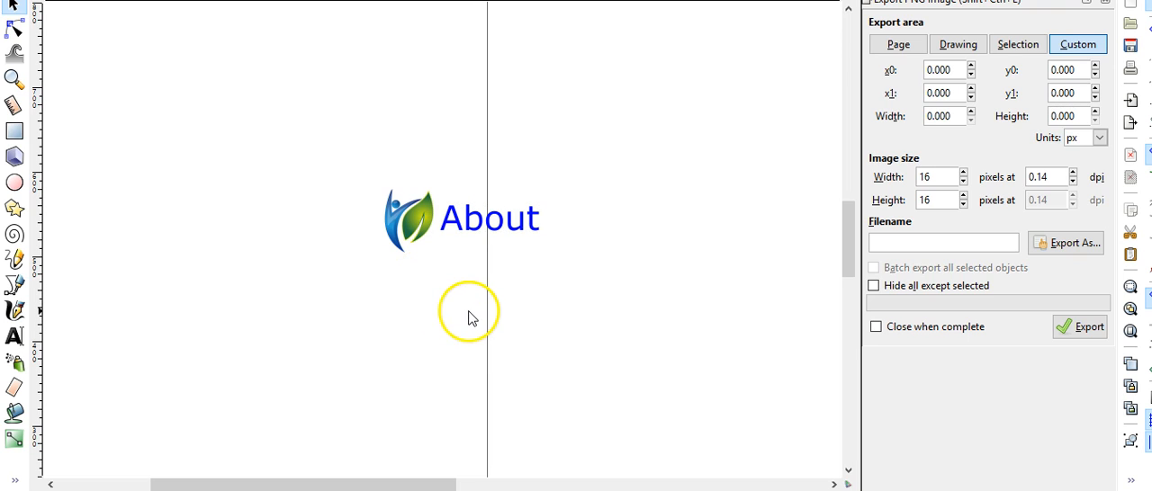
# Change the font of the "About" text to AR BLANCA
pyautogui.click(486, 228)
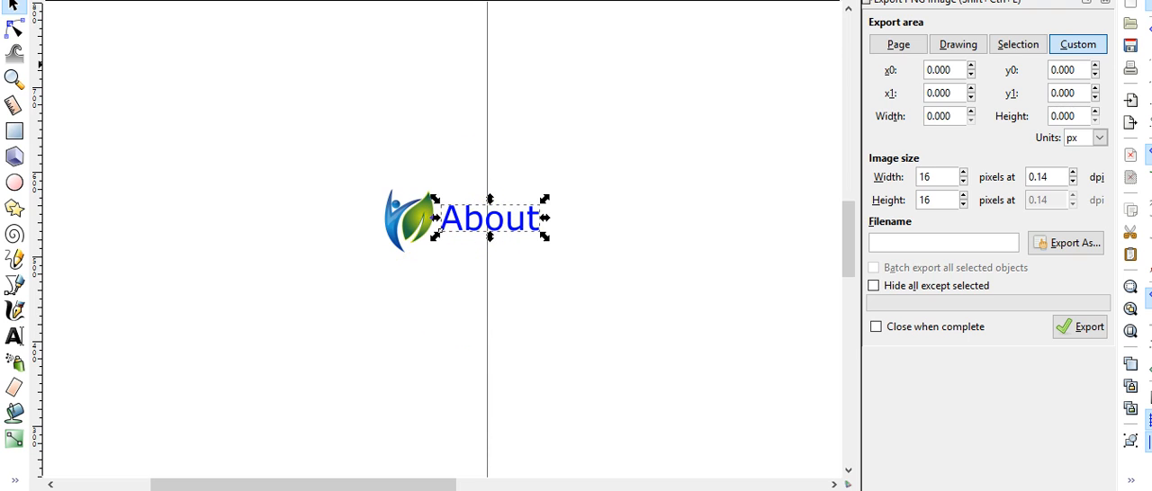
pyautogui.click(214, 0)
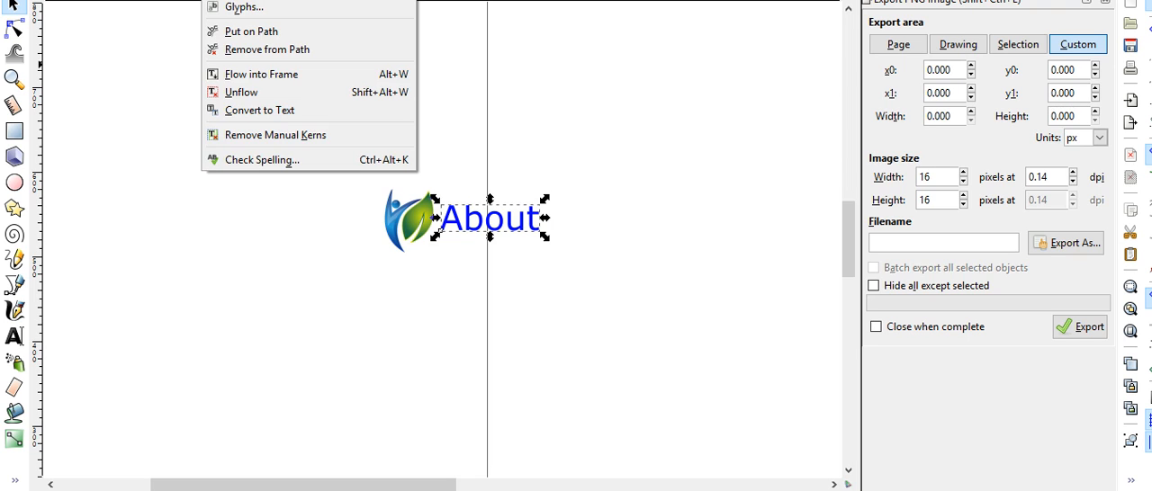
pyautogui.press('Escape')
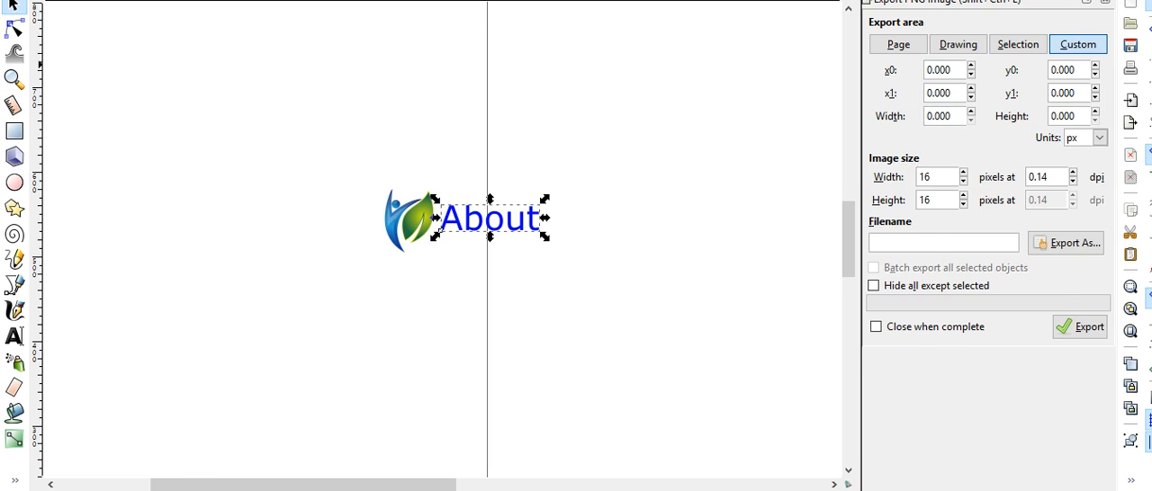
pyautogui.click(898, 153)
pyautogui.click(898, 152)
pyautogui.click(898, 153)
pyautogui.click(898, 153)
pyautogui.click(898, 152)
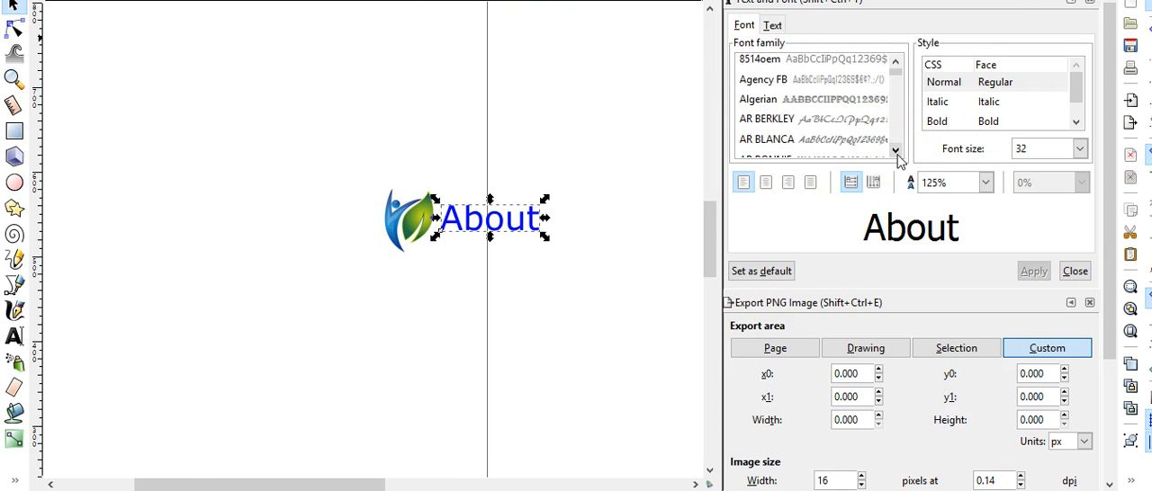
pyautogui.click(832, 139)
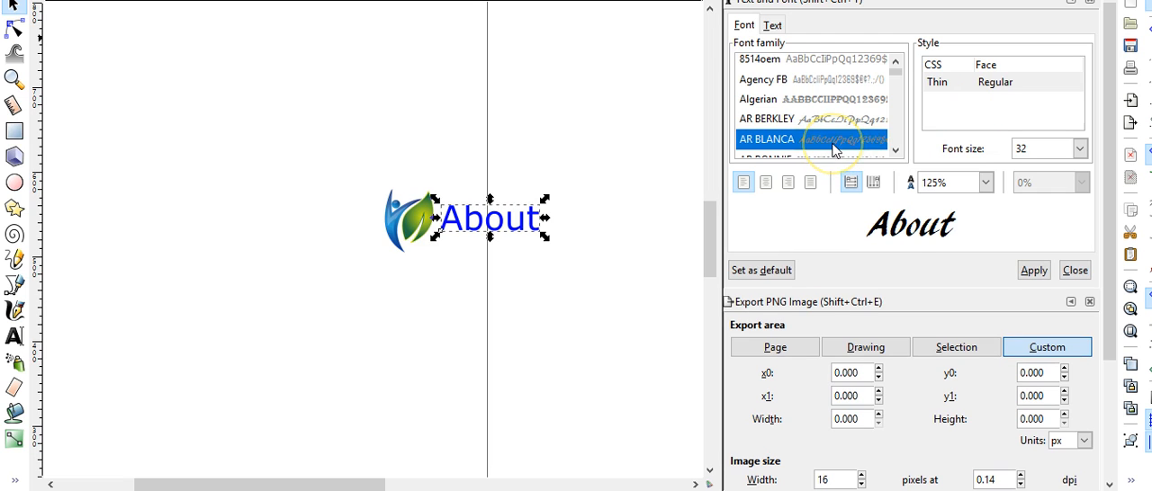
pyautogui.click(1032, 270)
pyautogui.click(651, 359)
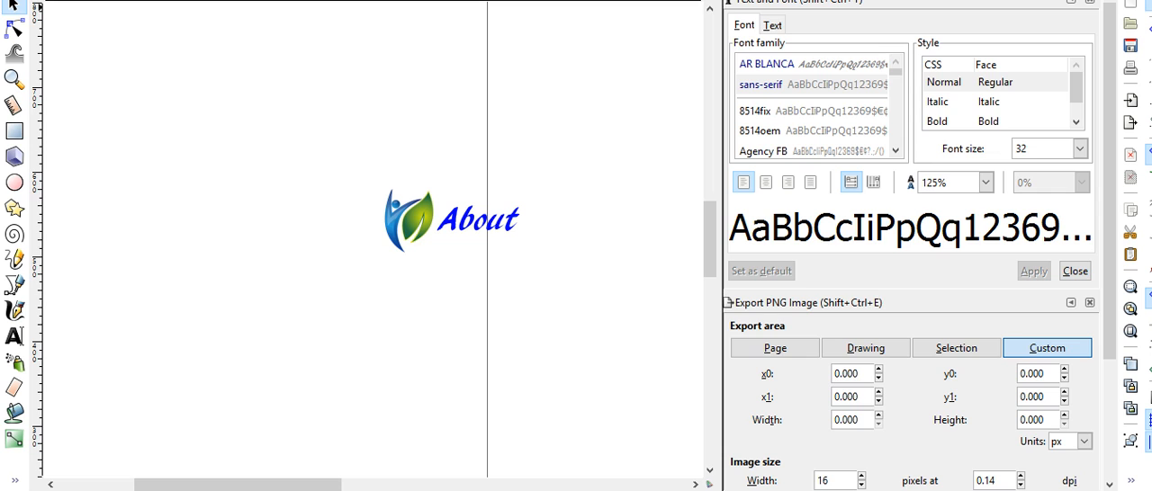
# Select all objects and group the logo with the "About" text
pyautogui.click(41, 0)
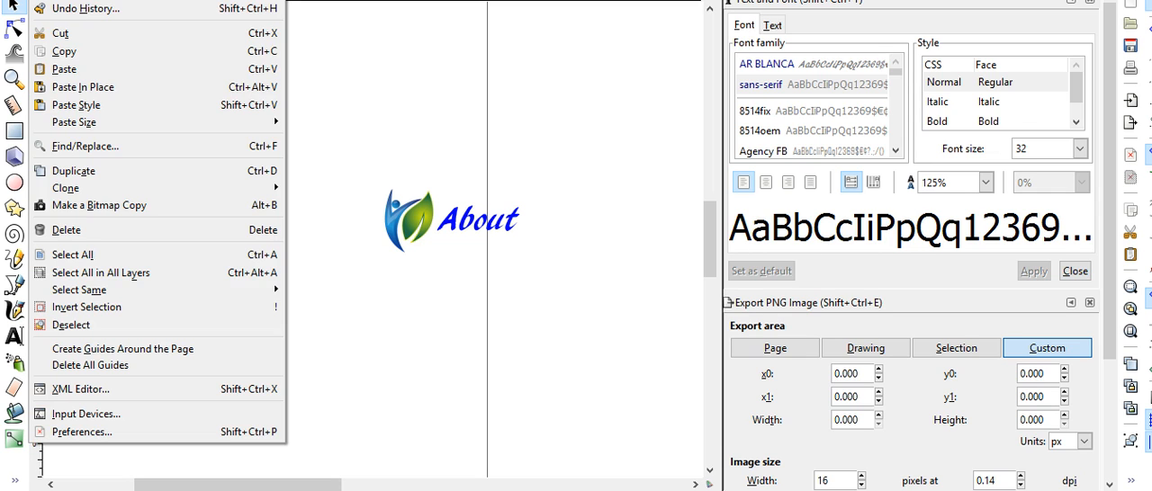
pyautogui.click(82, 256)
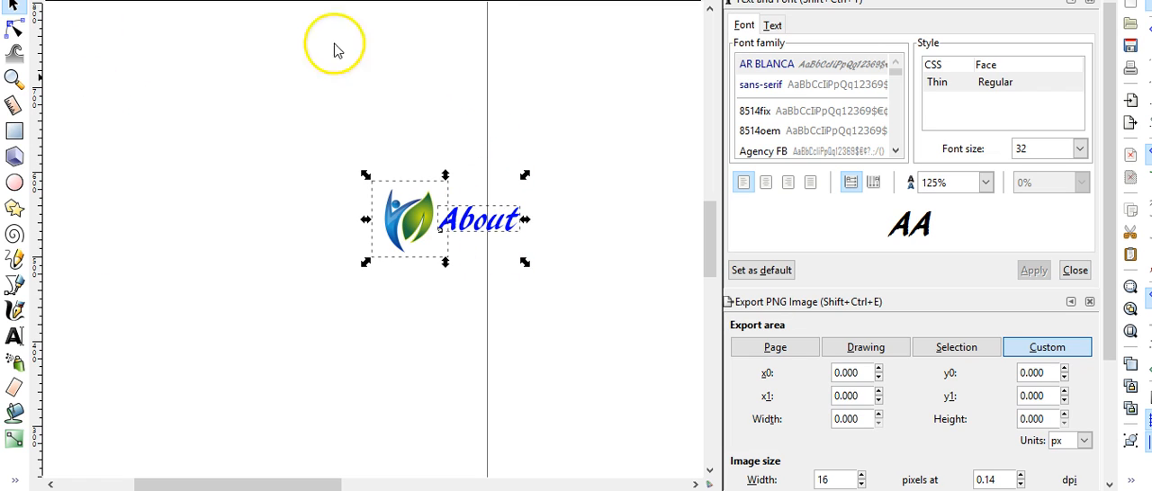
pyautogui.click(146, 0)
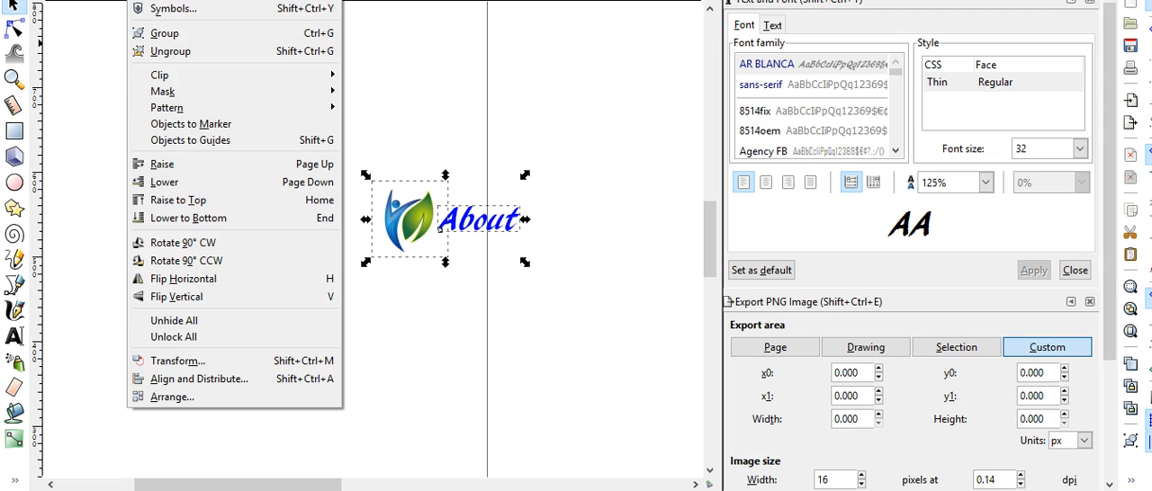
pyautogui.click(167, 33)
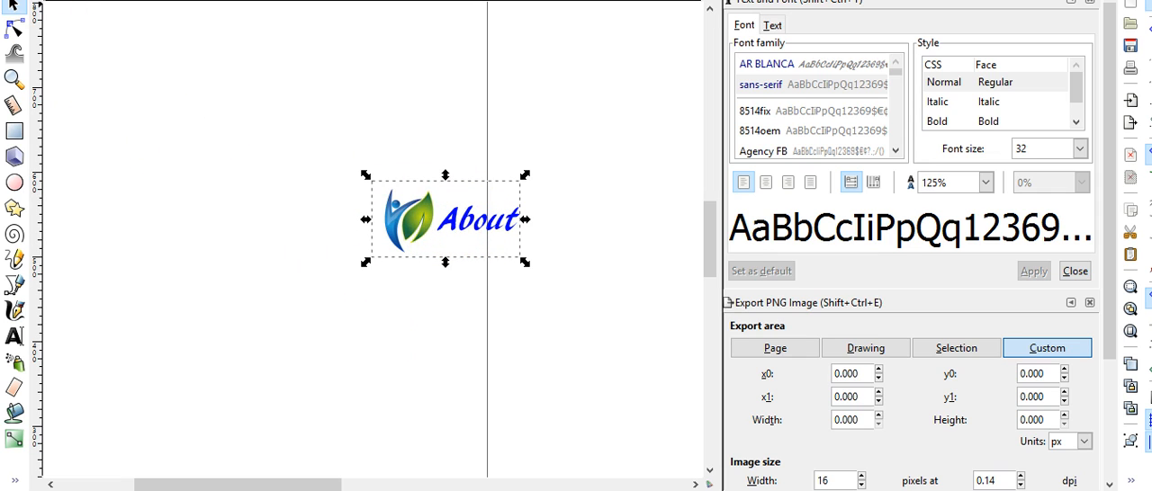
# Set the PNG export file name to "about" in the client's folder under Pictures
pyautogui.click(12, 0)
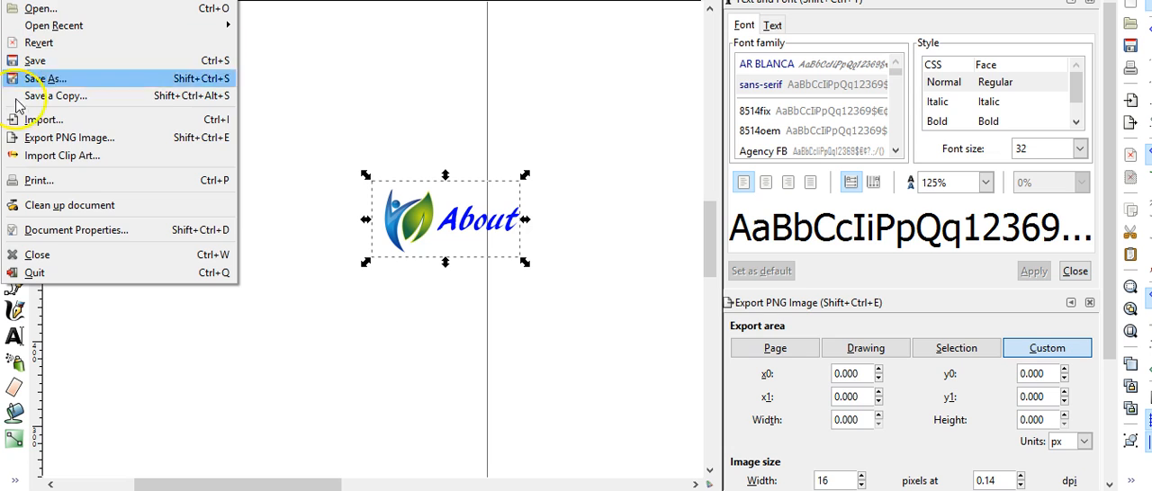
pyautogui.click(34, 140)
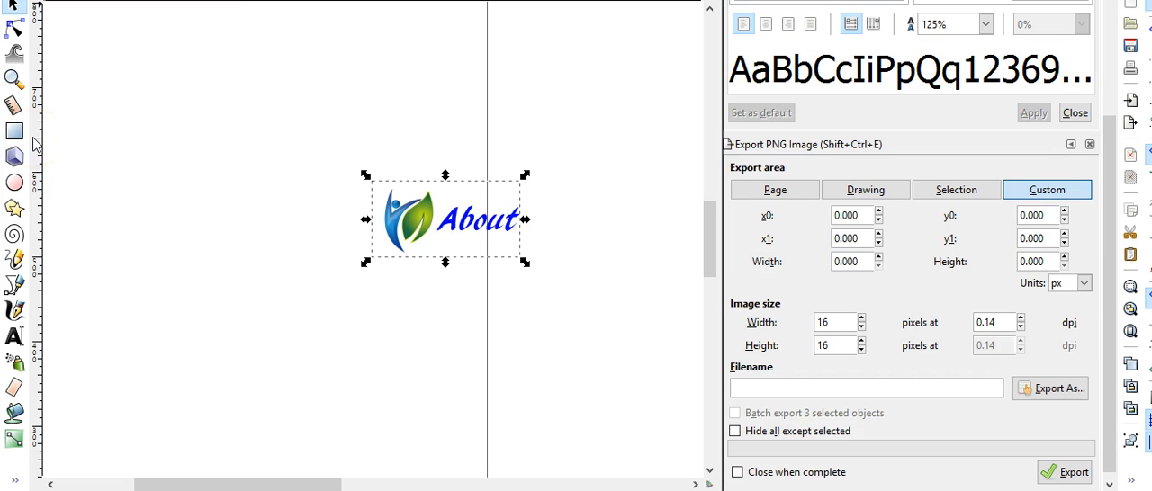
pyautogui.click(1053, 388)
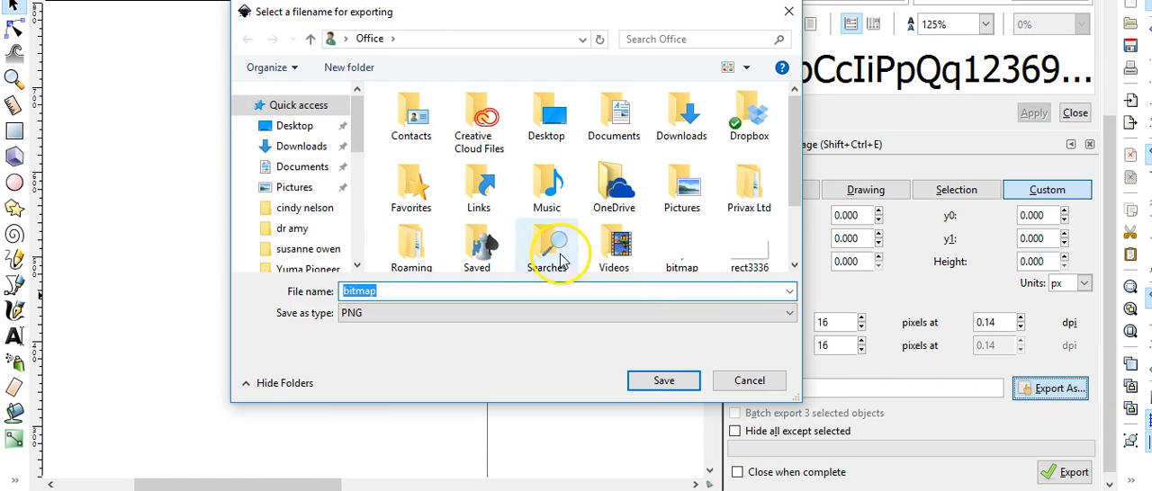
pyautogui.click(302, 208)
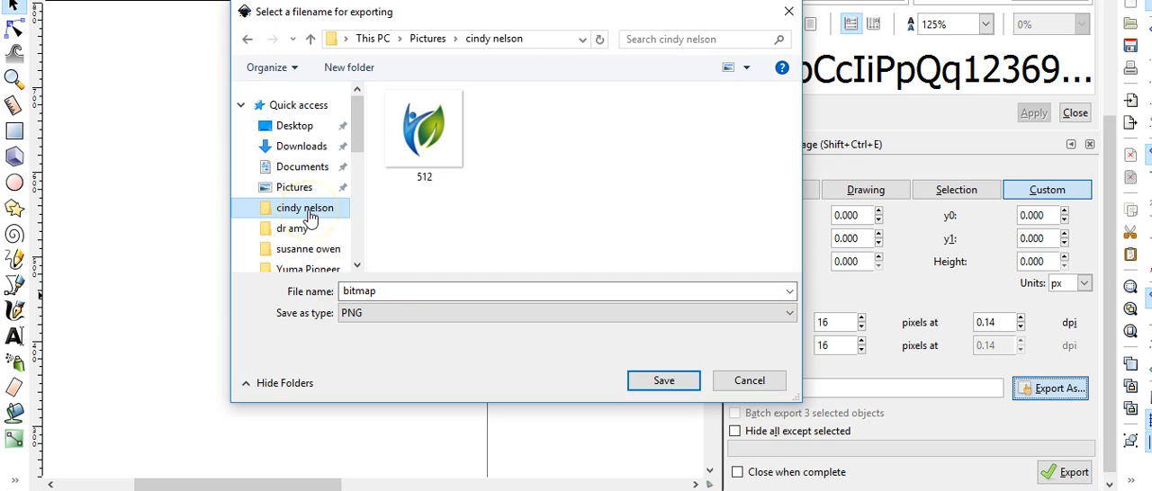
pyautogui.doubleClick(411, 297)
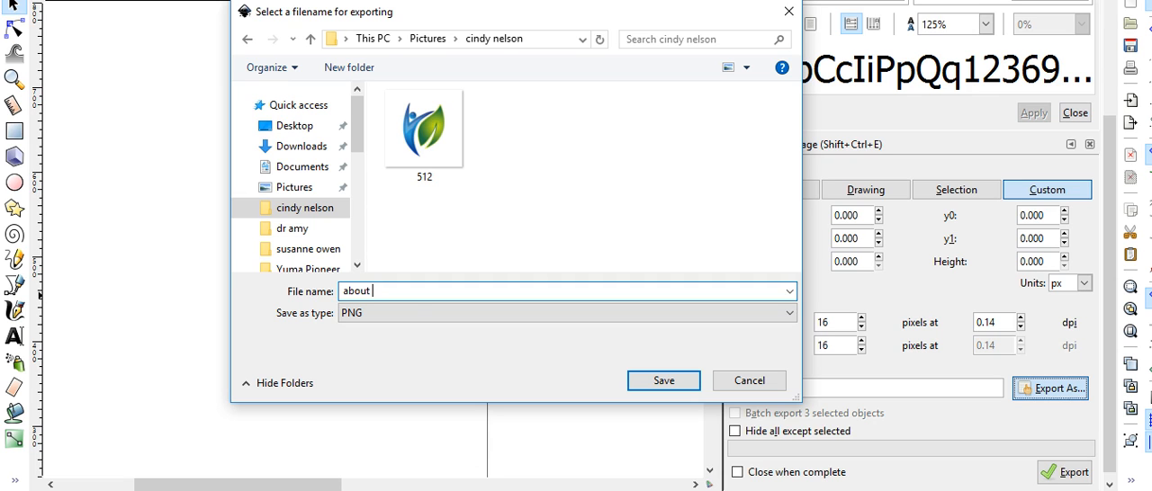
pyautogui.click(666, 382)
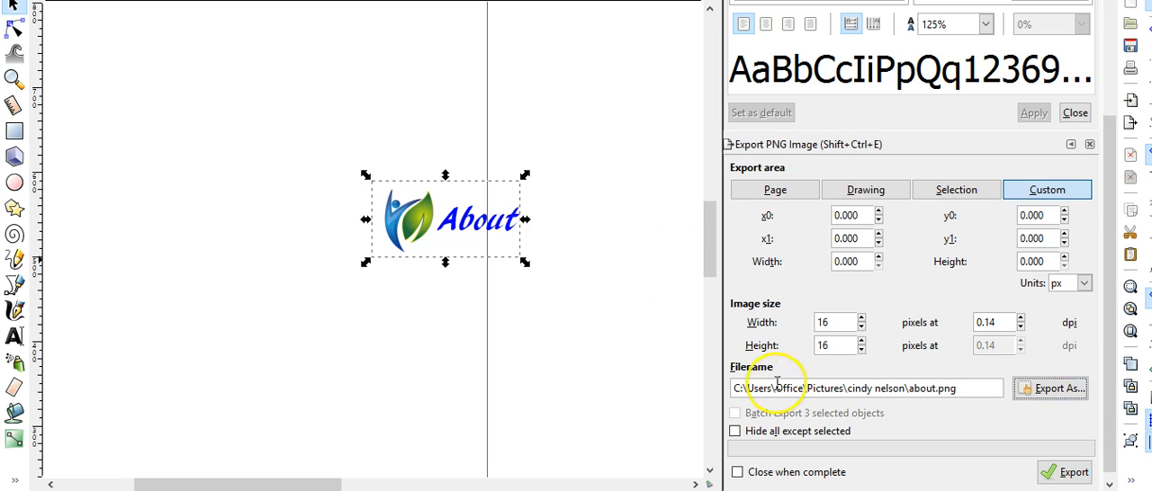
# Export the grouped logo and "About" text as about.png, using the selection as the export area
pyautogui.click(1068, 480)
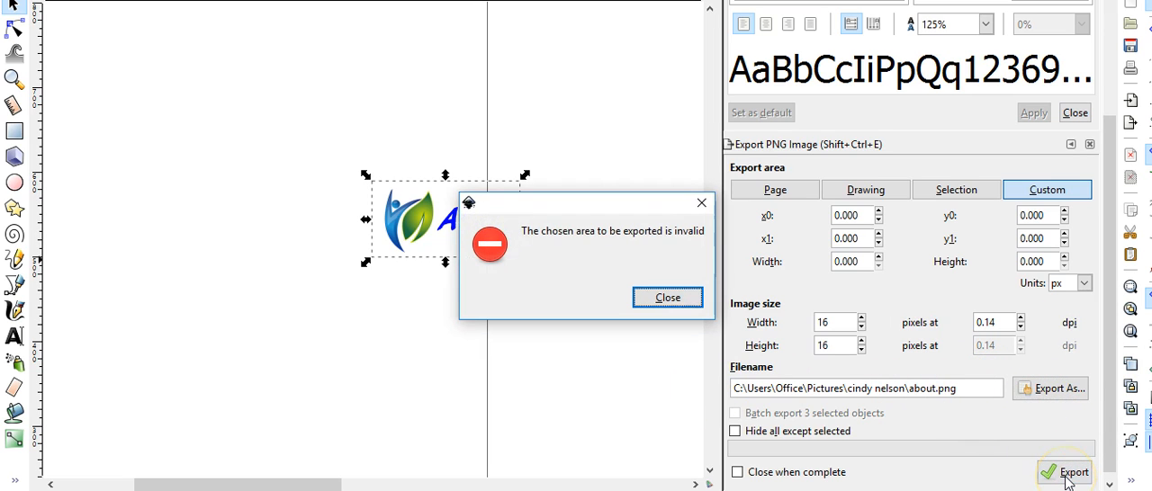
pyautogui.click(686, 301)
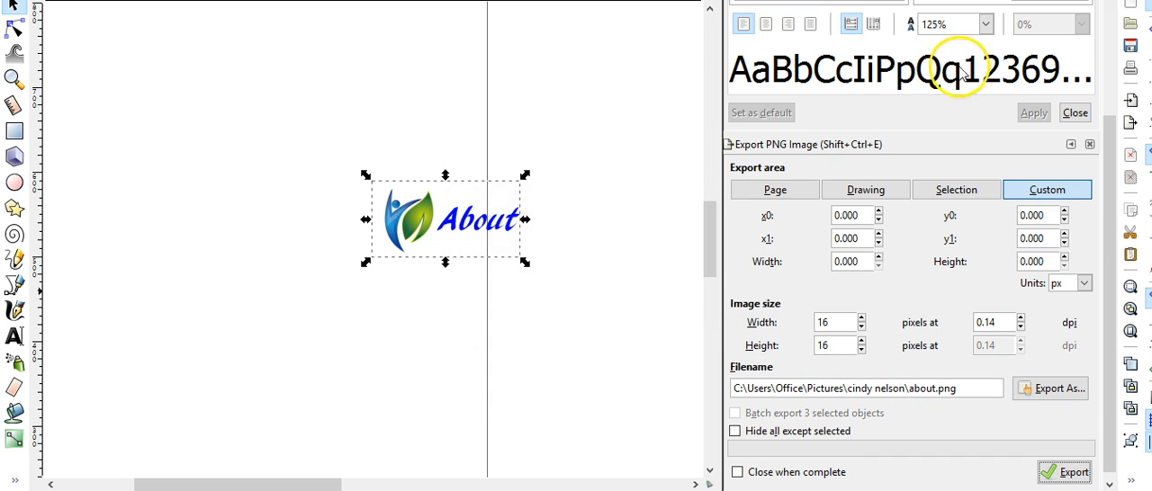
pyautogui.moveTo(1109, 220); pyautogui.dragTo(1133, 250)
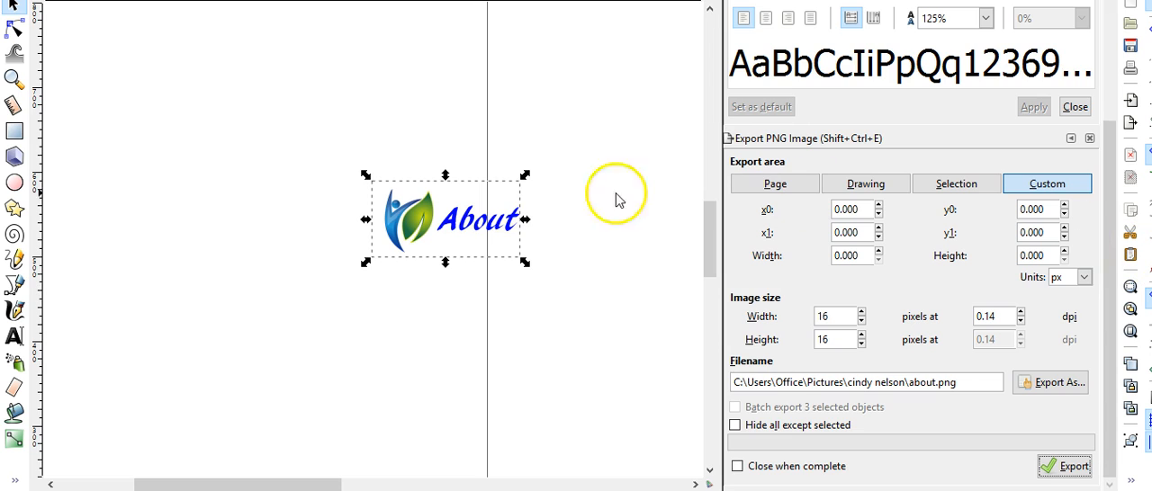
pyautogui.click(972, 189)
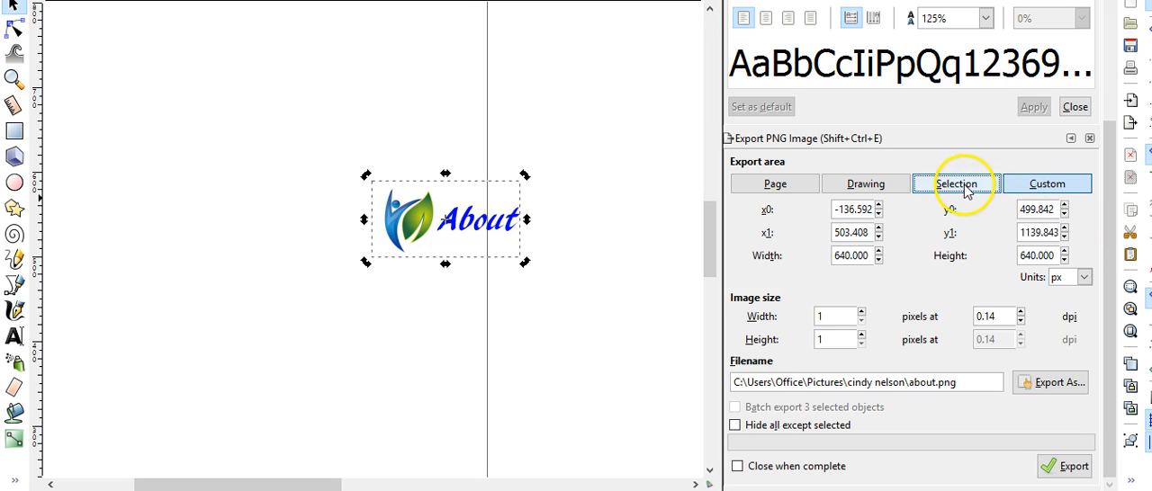
pyautogui.click(1073, 466)
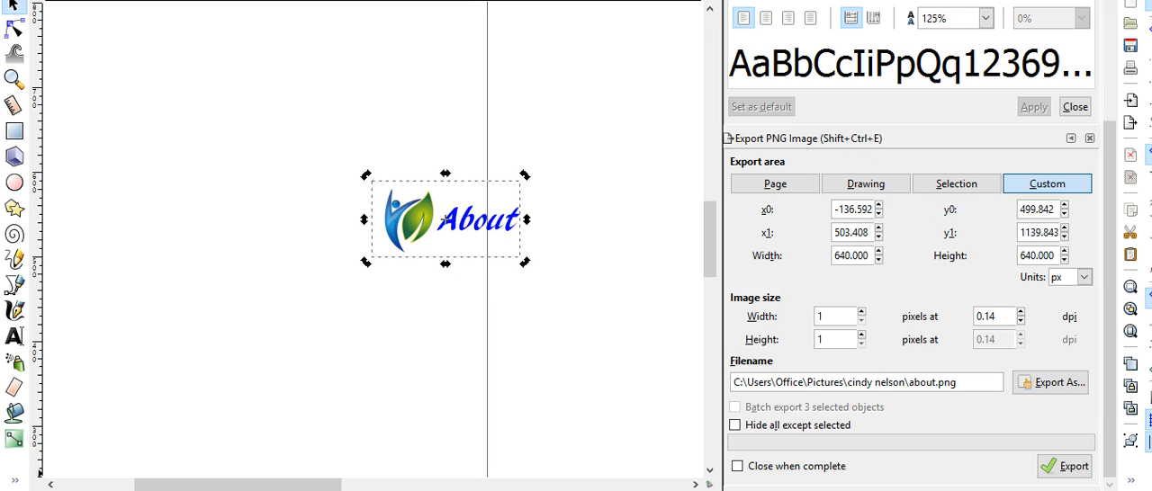
# Switch to File Explorer, open the exported about image from the client's folder in Paint, and inspect it zoomed out
pyautogui.press('super+e')
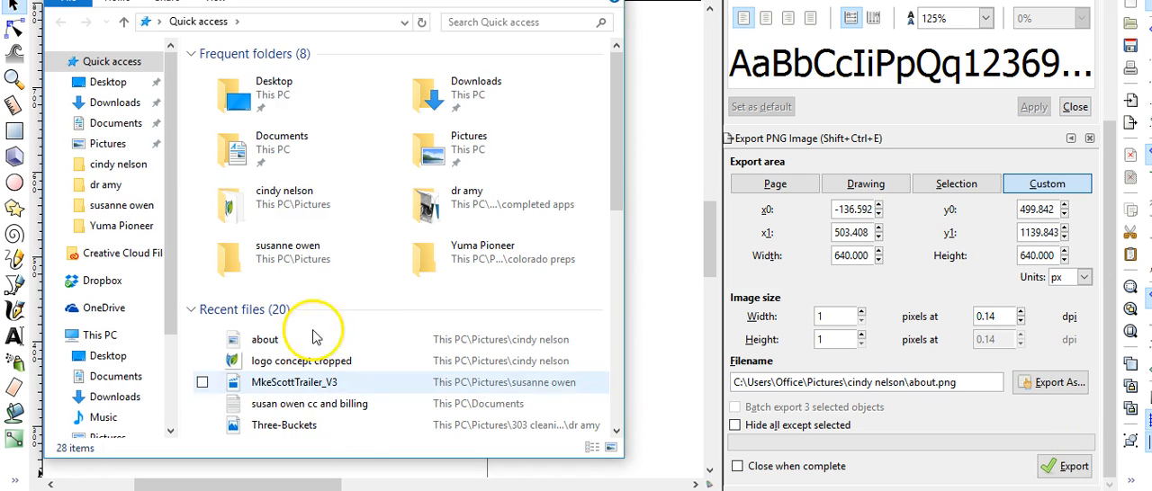
pyautogui.doubleClick(297, 199)
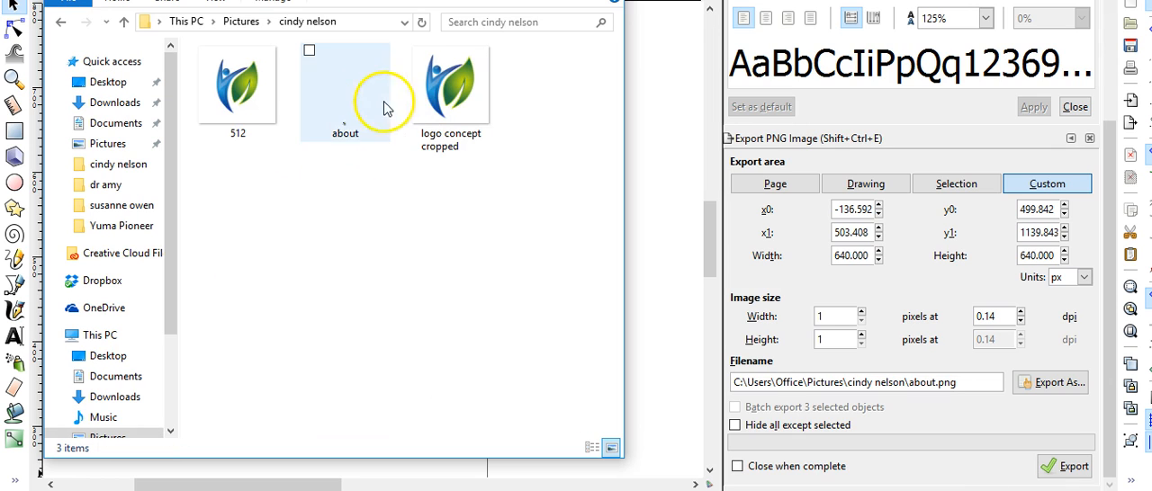
pyautogui.click(347, 131)
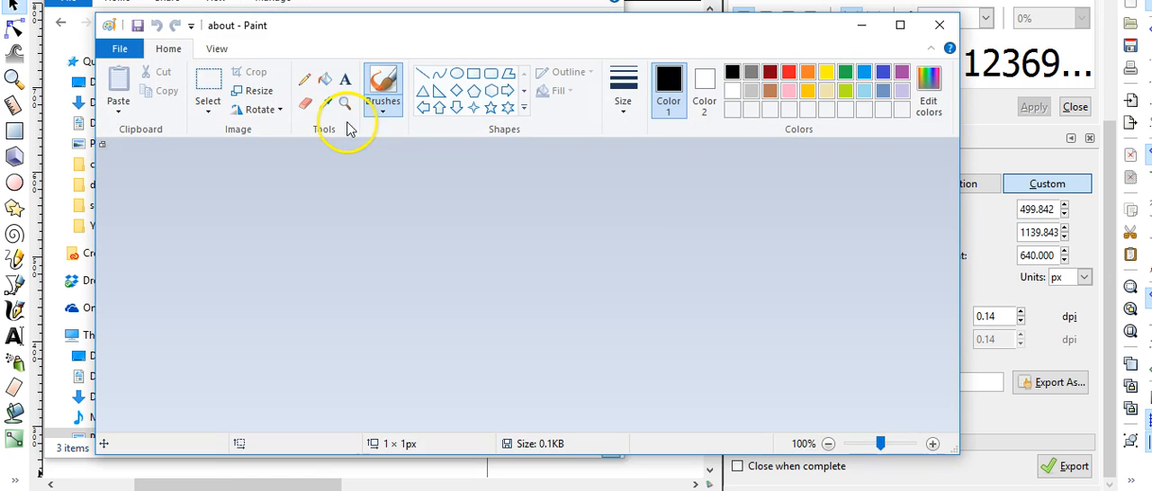
pyautogui.click(216, 49)
pyautogui.click(166, 97)
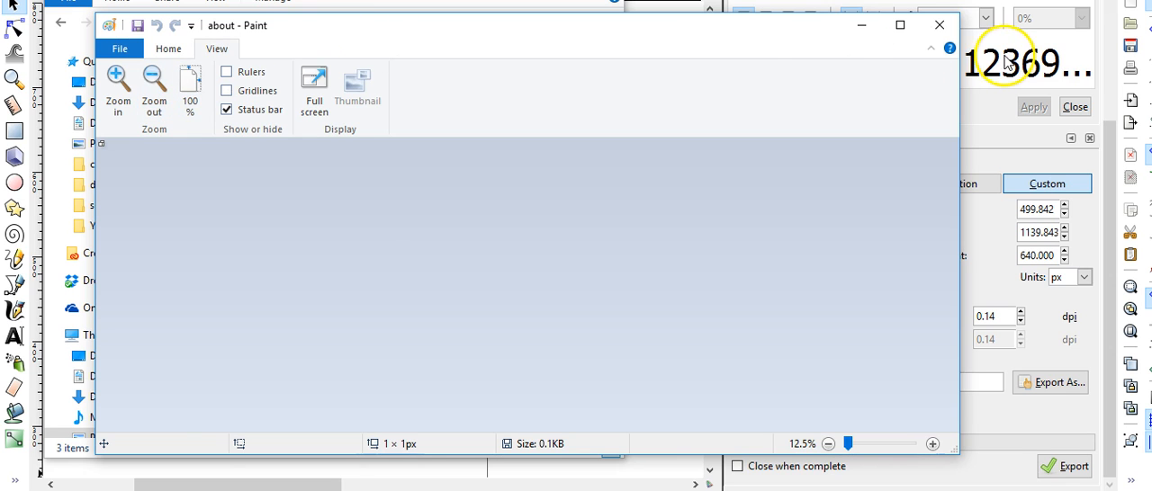
pyautogui.click(939, 25)
pyautogui.click(656, 316)
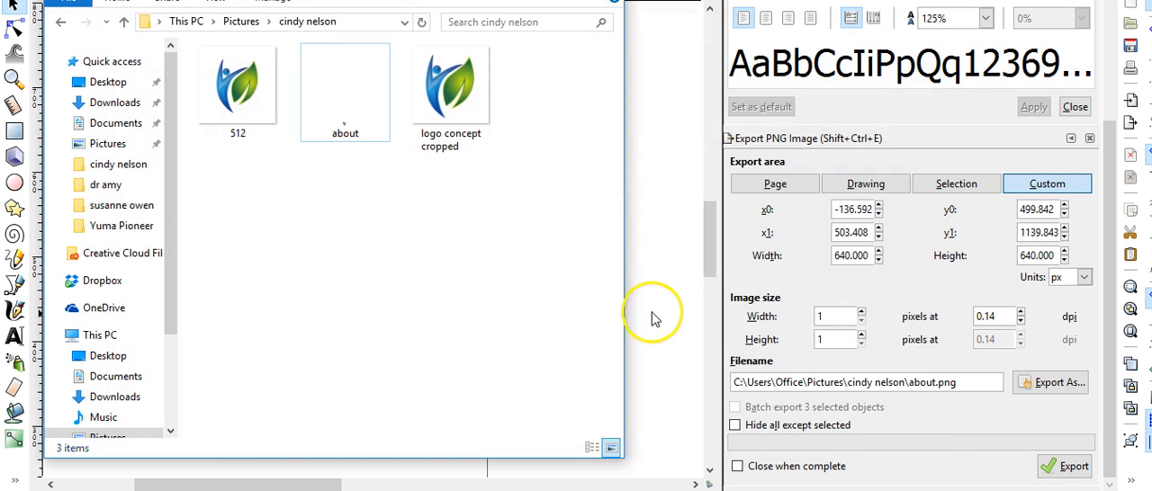
# Move the grouped logo and "About" text lower on the canvas in Inkscape and deselect it
pyautogui.click(420, 233)
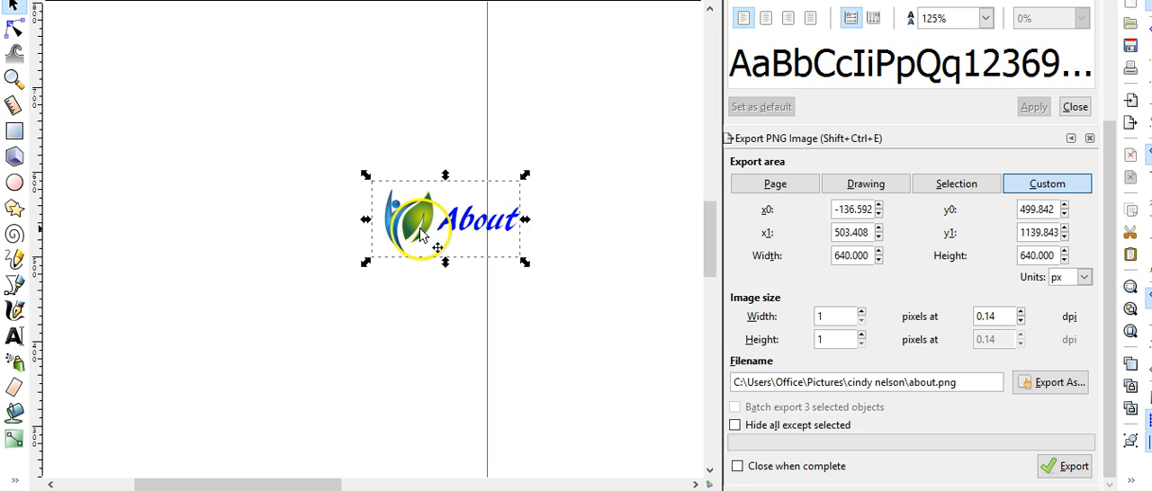
pyautogui.moveTo(420, 234); pyautogui.dragTo(414, 335)
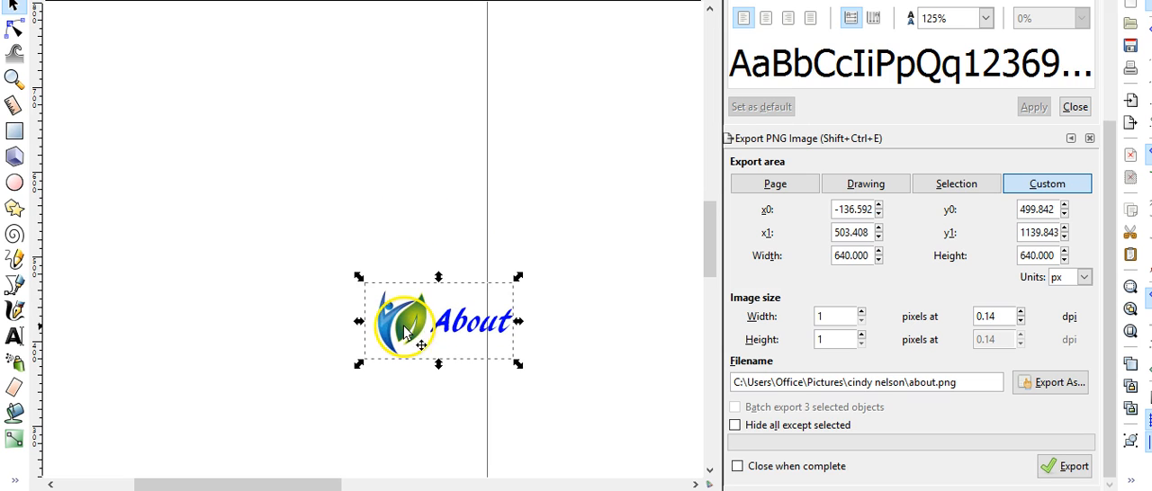
pyautogui.click(545, 420)
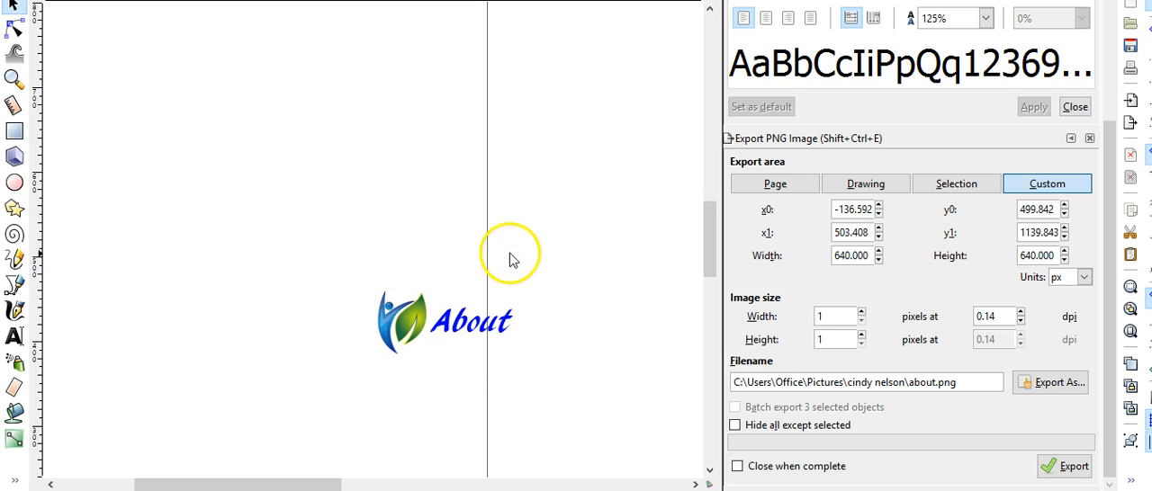
# Reselect the logo and "About" group and export it again as PNG with the selection as the export area
pyautogui.click(455, 319)
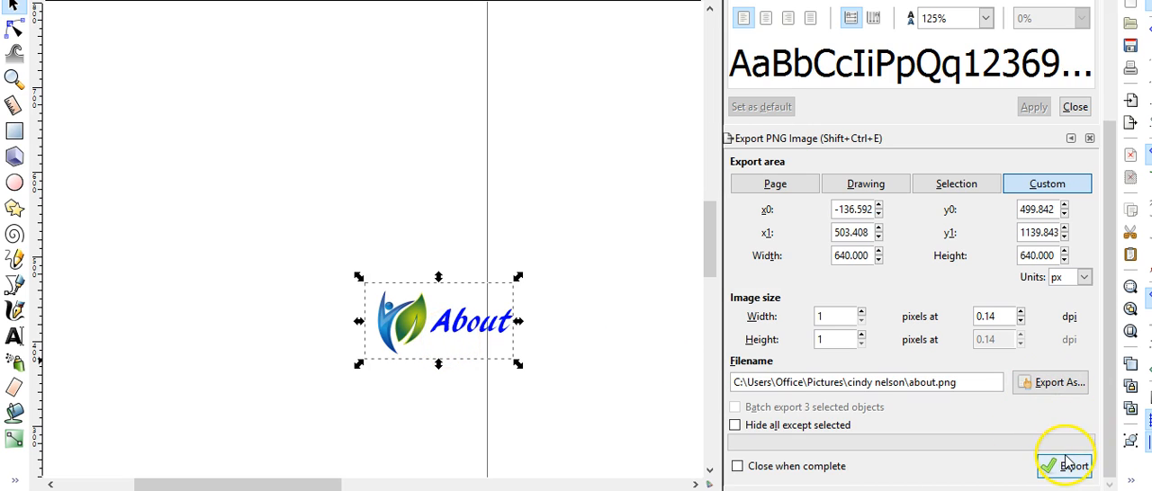
pyautogui.click(962, 190)
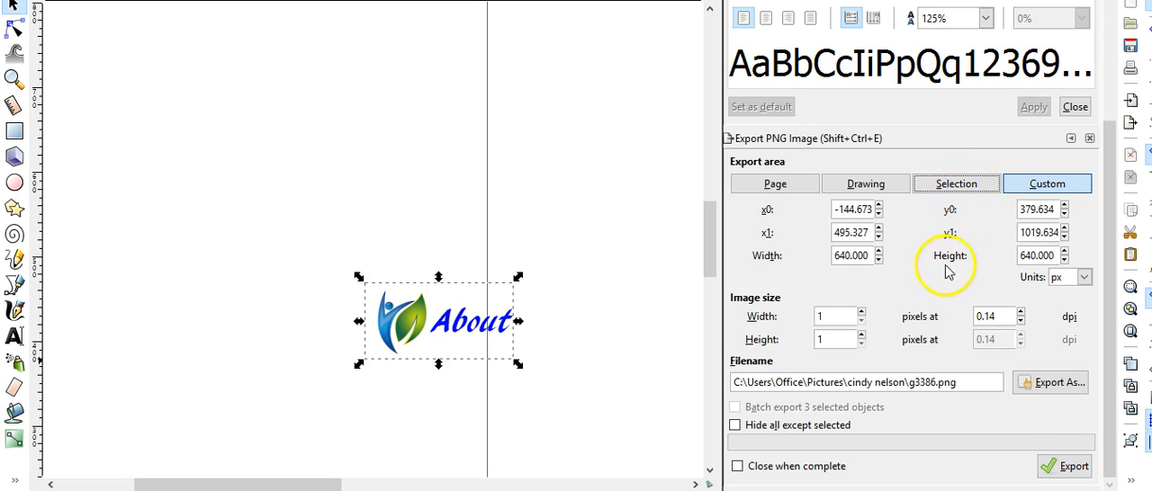
pyautogui.click(1067, 470)
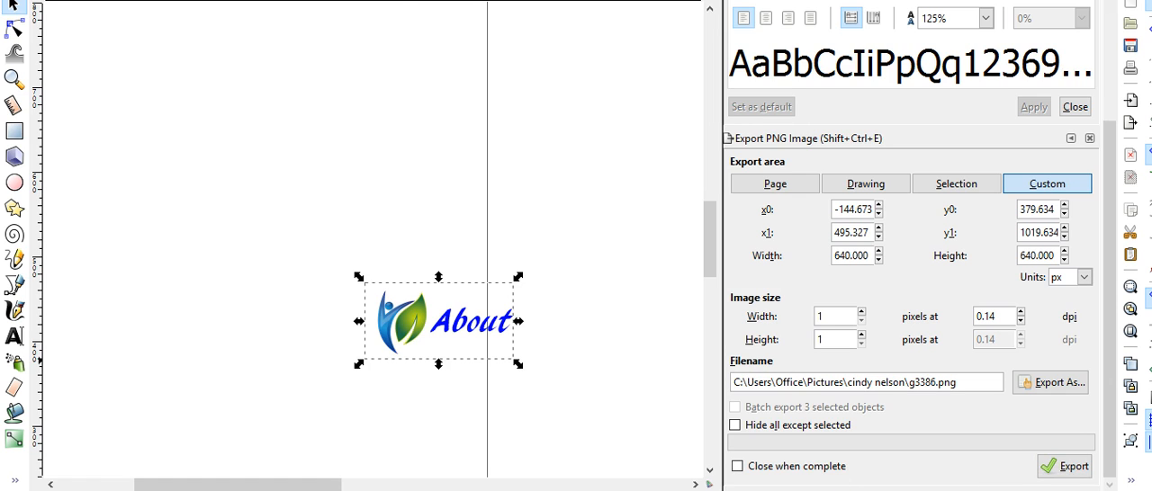
# Switch to File Explorer and check the exported PNG files in the client's folder
pyautogui.hotkey('alt', 'Tab')
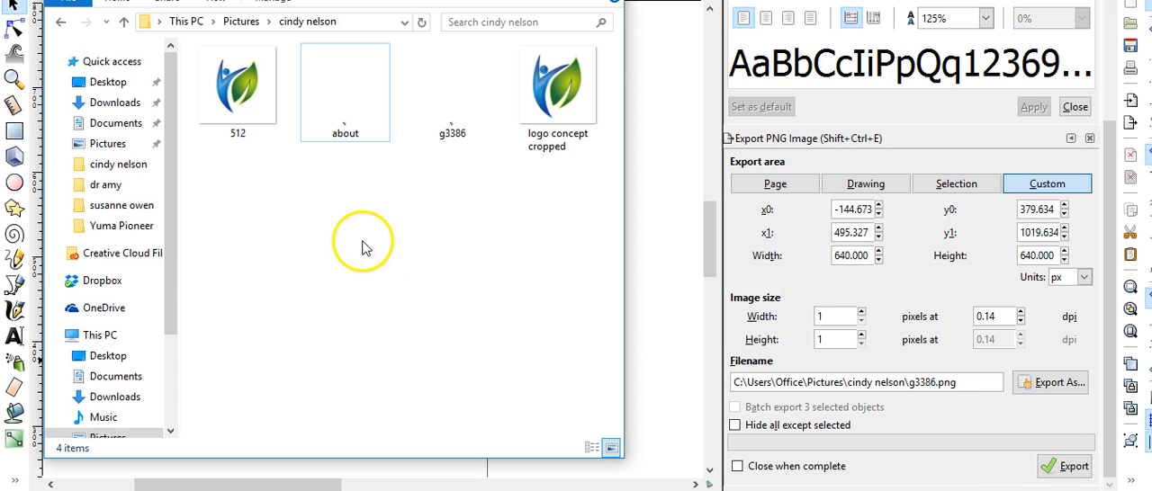
pyautogui.click(366, 115)
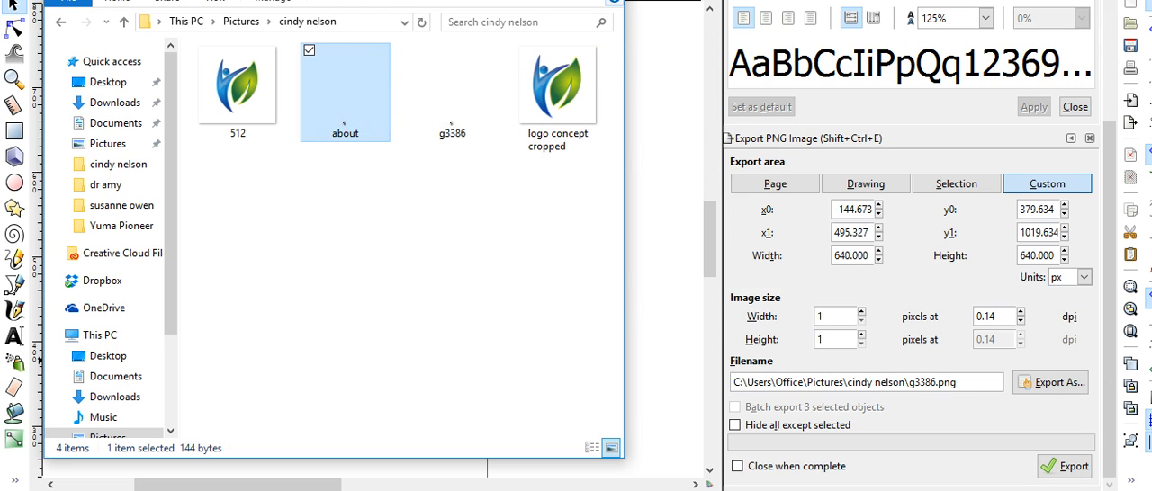
pyautogui.click(689, 160)
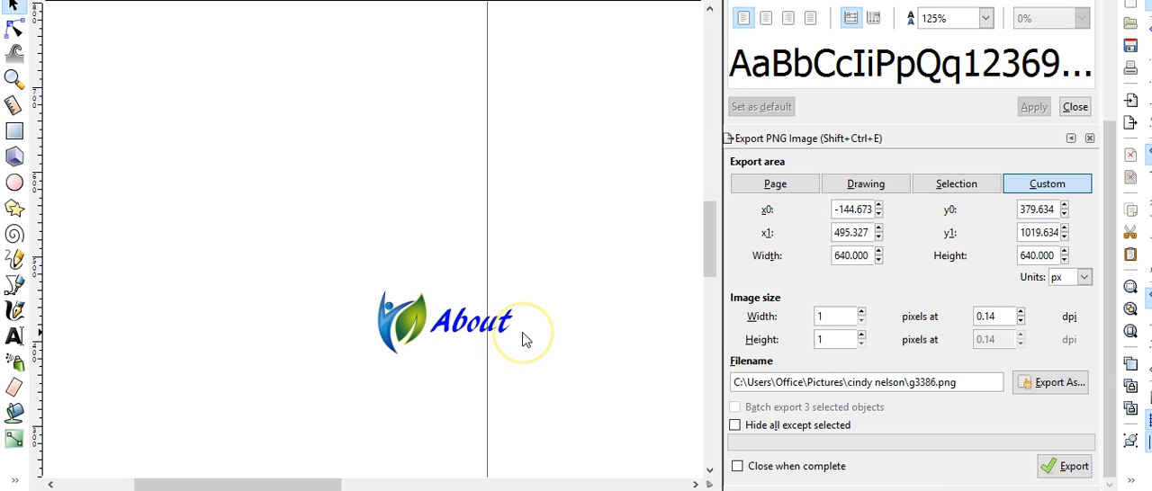
pyautogui.click(493, 335)
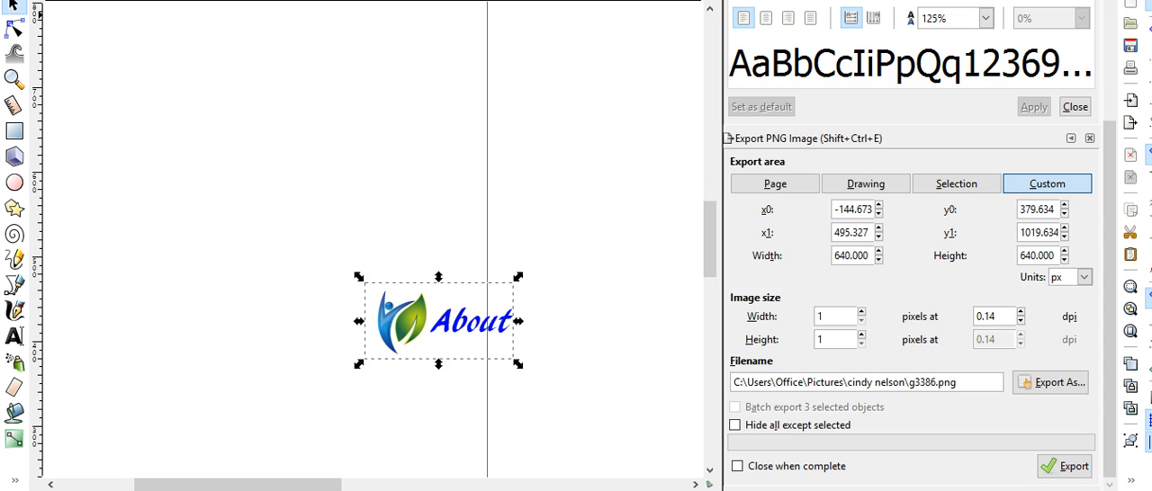
pyautogui.click(214, 0)
pyautogui.click(257, 0)
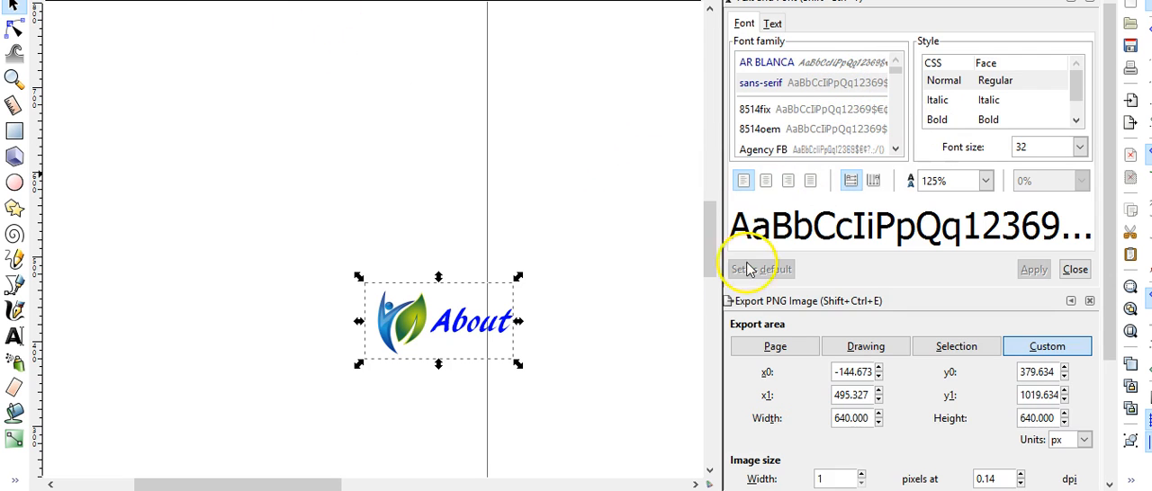
pyautogui.click(507, 254)
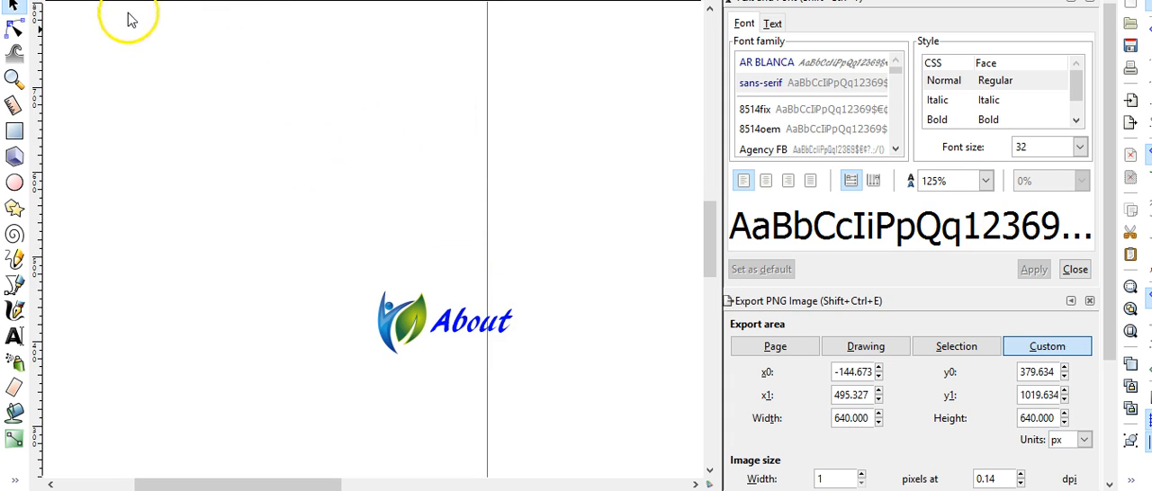